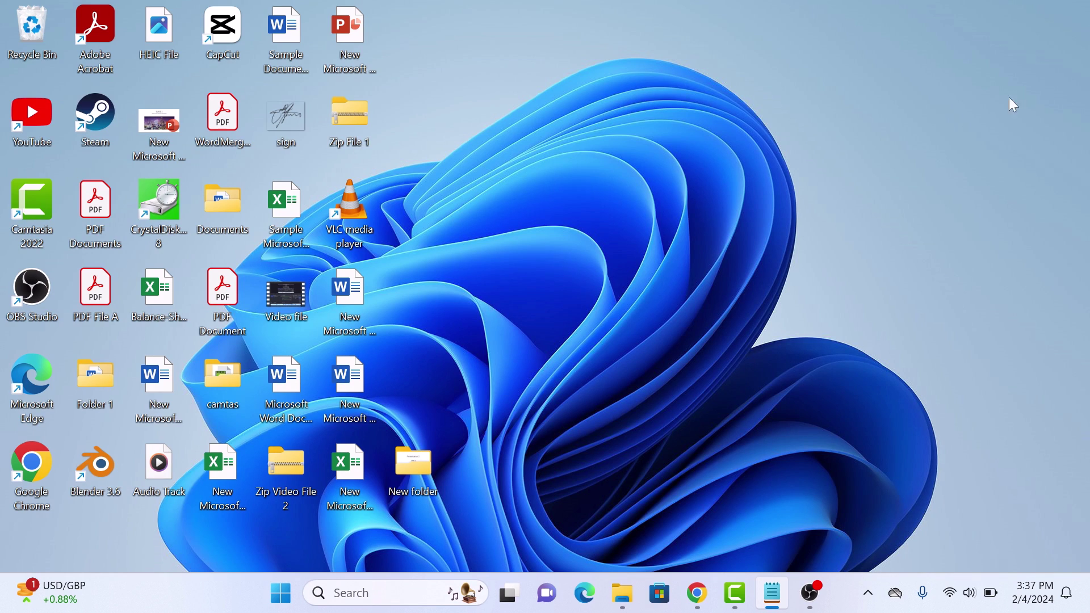
Request the English ZIP download of CPU-Z 2.09 from the Classic Versions section
click(697, 593)
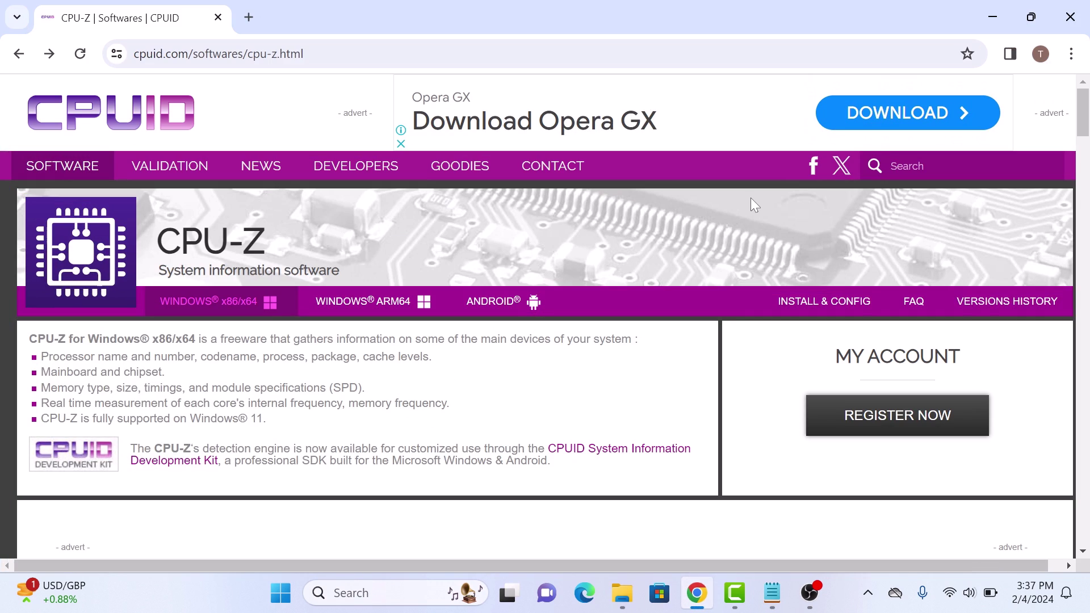
scroll(750, 199, down, 5)
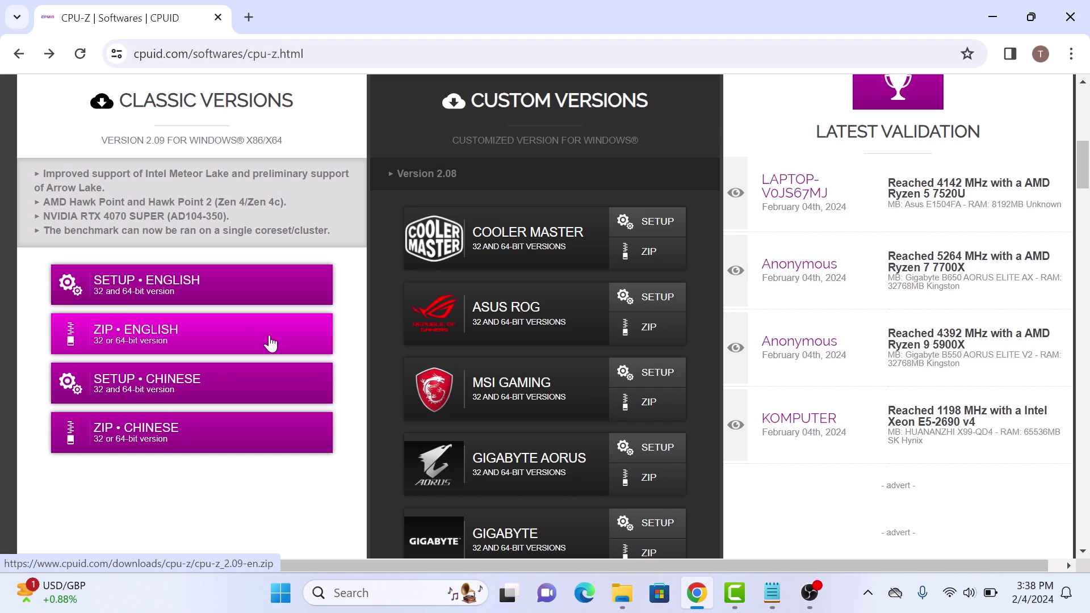
Download the 3.4 MB cpu-z_2.09-en.zip file
click(191, 335)
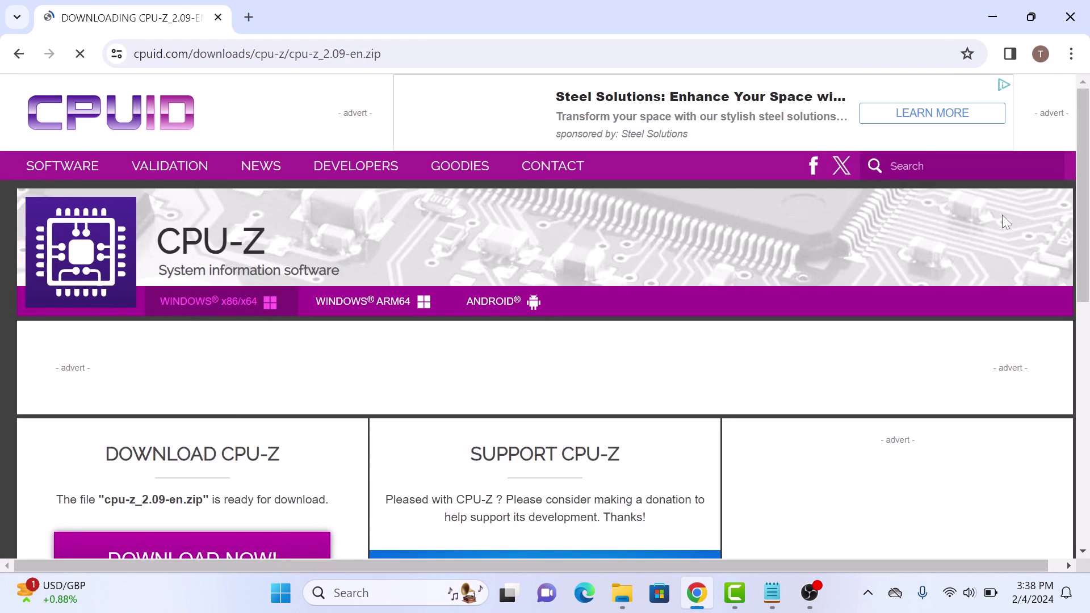
drag(1088, 181, 1088, 223)
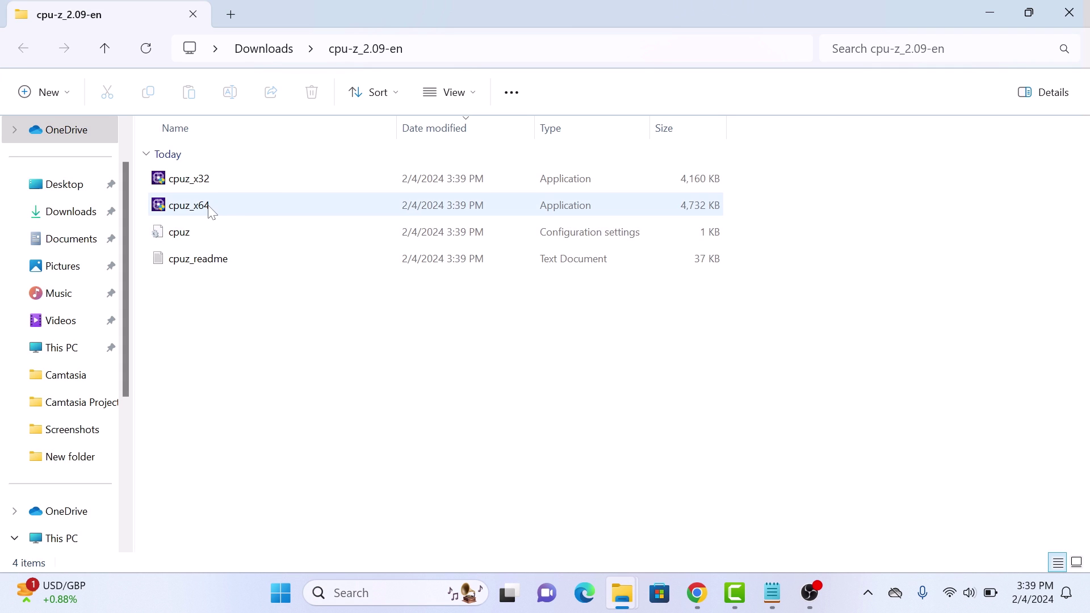
Launch cpuz_x64 from the extracted cpu-z_2.09-en folder and close File Explorer
double_click(225, 209)
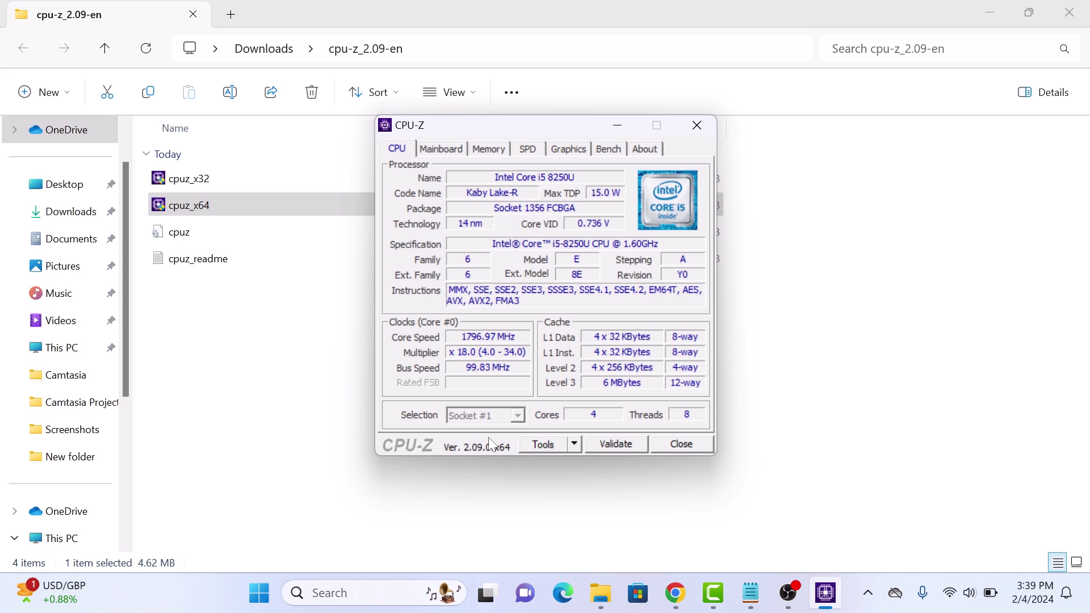
click(981, 11)
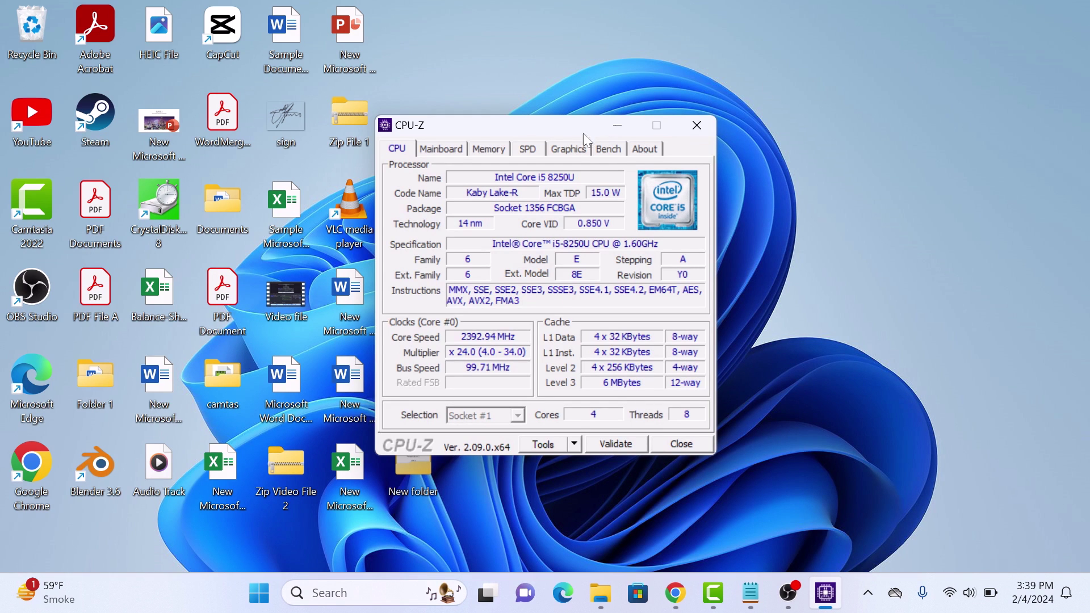
Show the Memory tab: 16 GB dual-channel DDR4 with CL17 timings
click(489, 150)
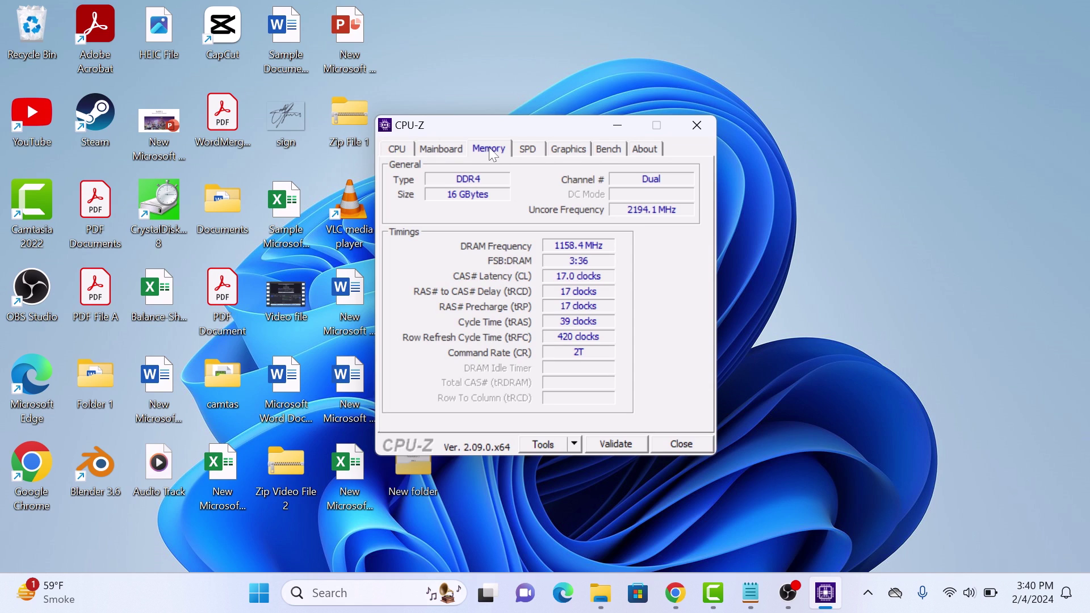